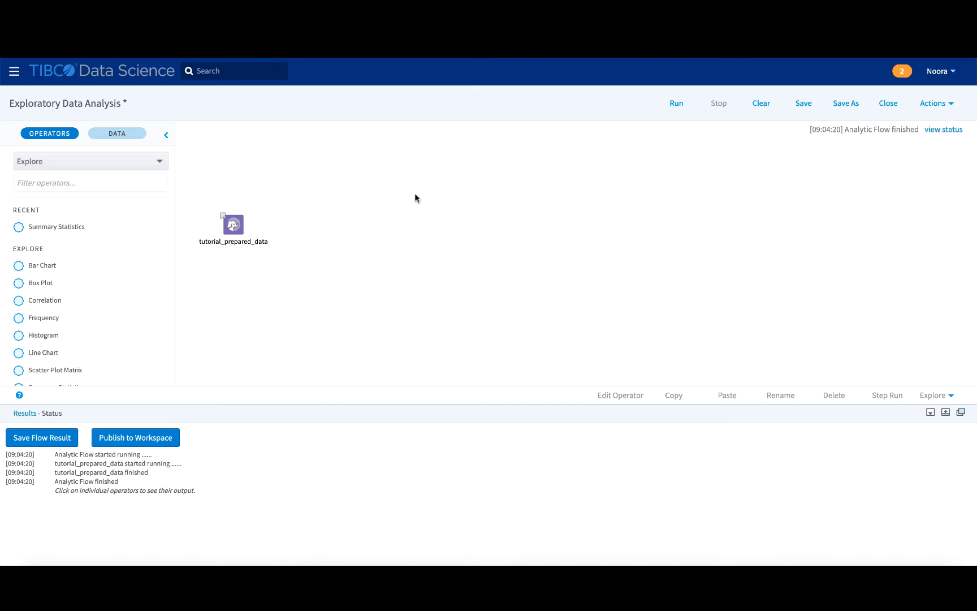
Examine the columns of the tutorial_prepared_data output.
{"action": "left_click", "coordinate": [241, 227]}
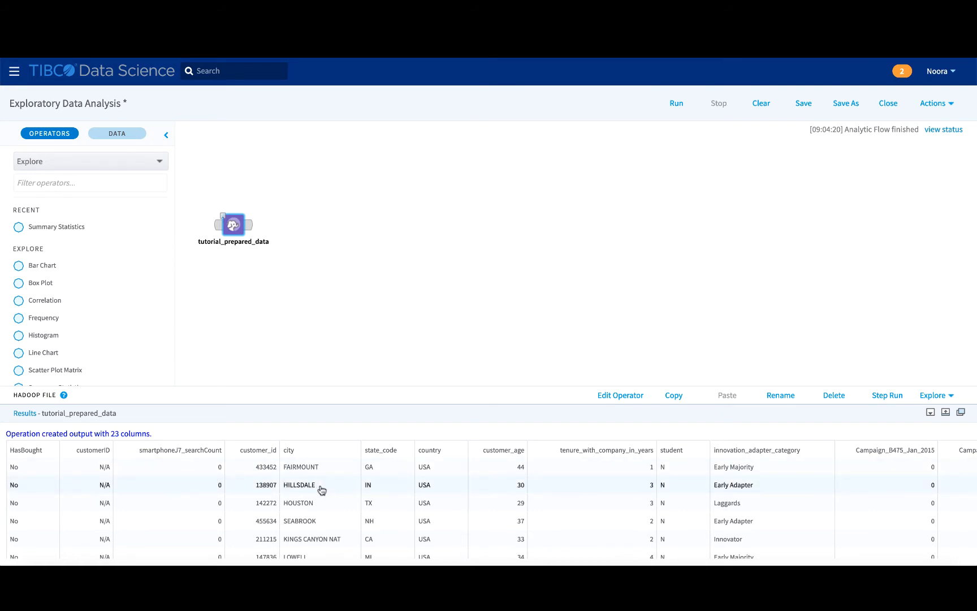
{"action": "scroll", "coordinate": [321, 490], "scroll_direction": "right", "scroll_amount": 3}
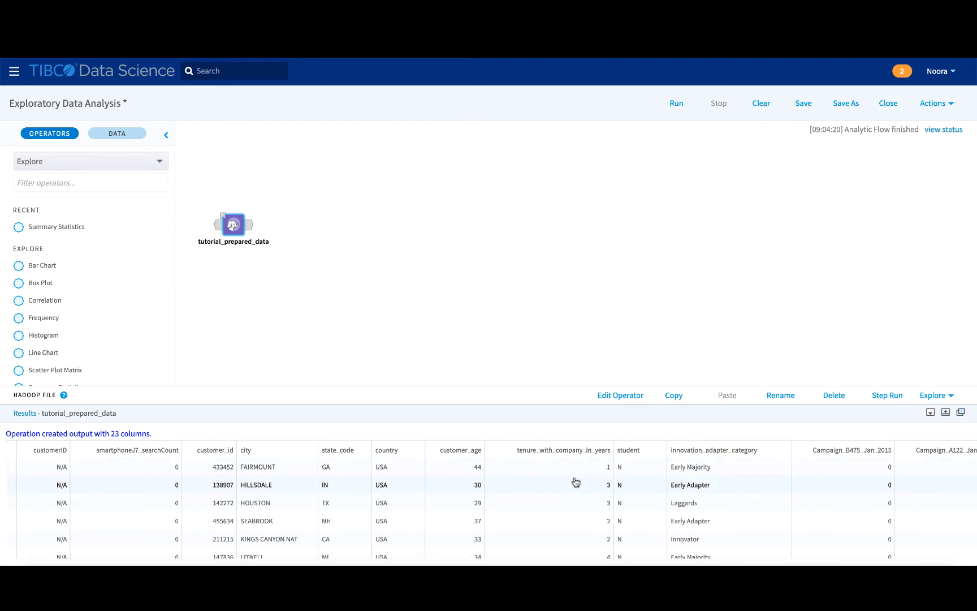
{"action": "scroll", "coordinate": [576, 481], "scroll_direction": "right", "scroll_amount": 2}
{"action": "scroll", "coordinate": [575, 482], "scroll_direction": "right", "scroll_amount": 4}
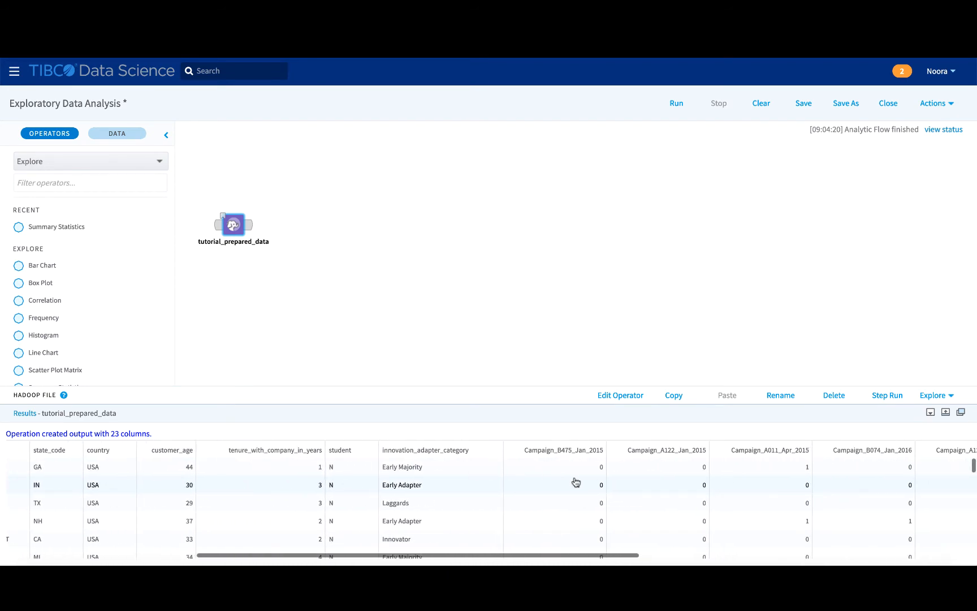
{"action": "scroll", "coordinate": [576, 482], "scroll_direction": "left", "scroll_amount": 5}
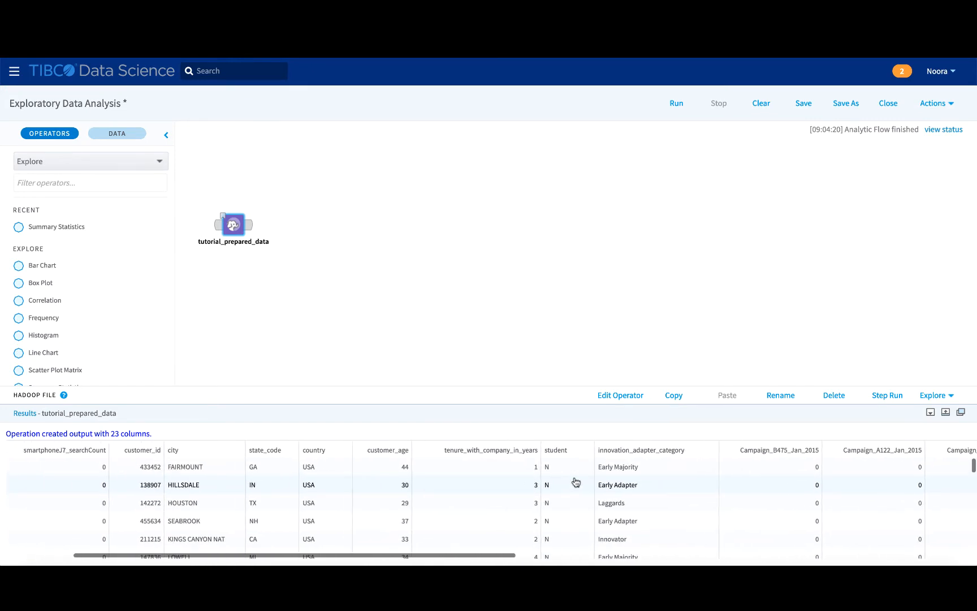
{"action": "scroll", "coordinate": [575, 481], "scroll_direction": "left", "scroll_amount": 1}
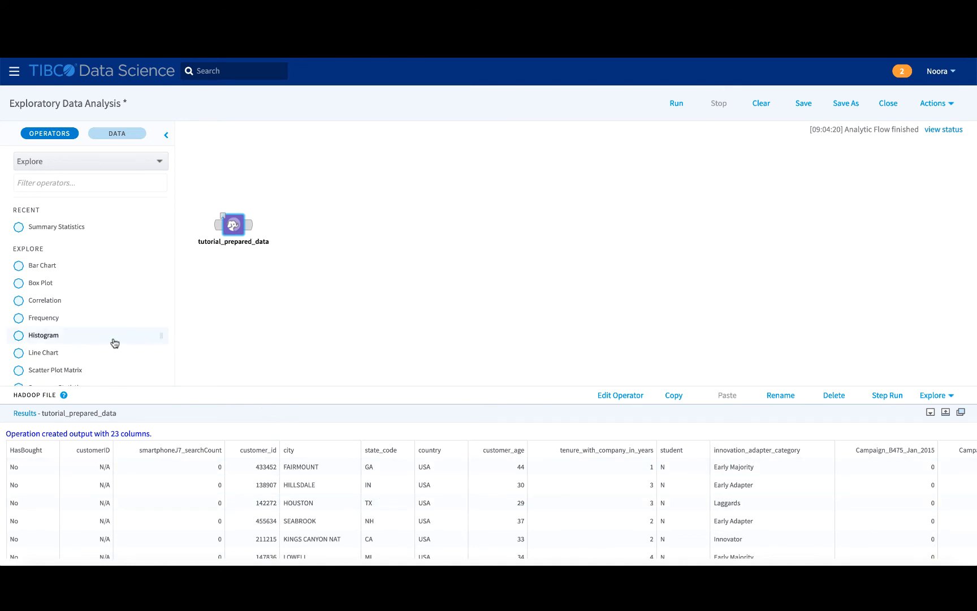
Add a Histogram operator above tutorial_prepared_data and connect the dataset to it.
{"action": "left_click_drag", "start_coordinate": [50, 335], "coordinate": [221, 145]}
{"action": "left_click", "coordinate": [240, 168]}
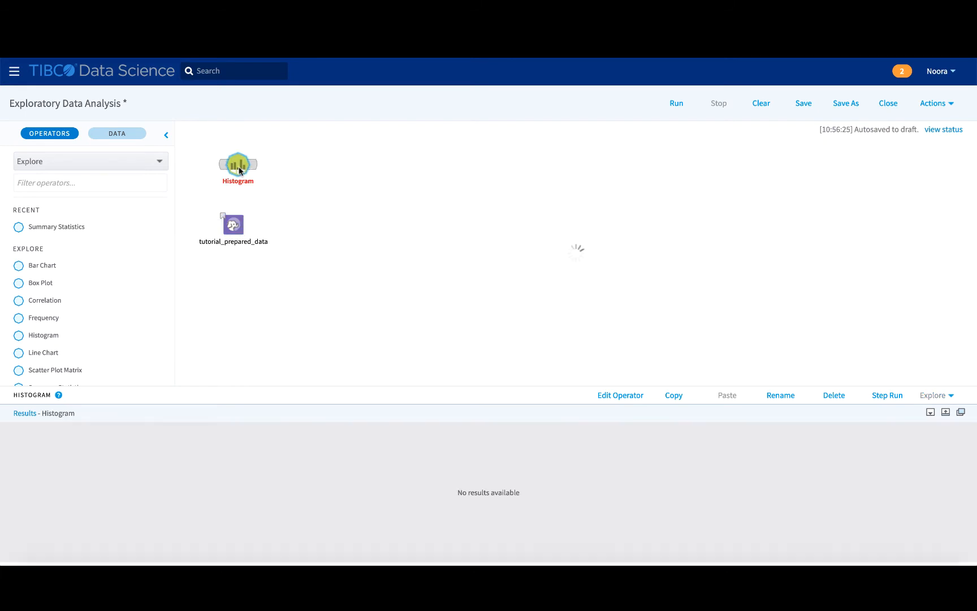
{"action": "left_click_drag", "start_coordinate": [249, 224], "coordinate": [238, 166]}
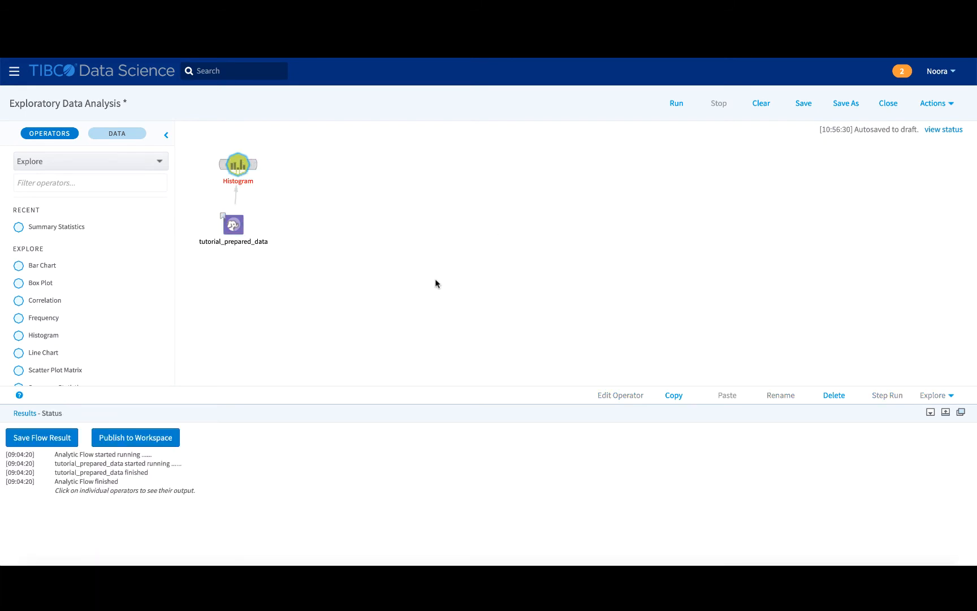
Configure the Histogram operator's bins for the customer_age column with 10 bins.
{"action": "right_click", "coordinate": [240, 163]}
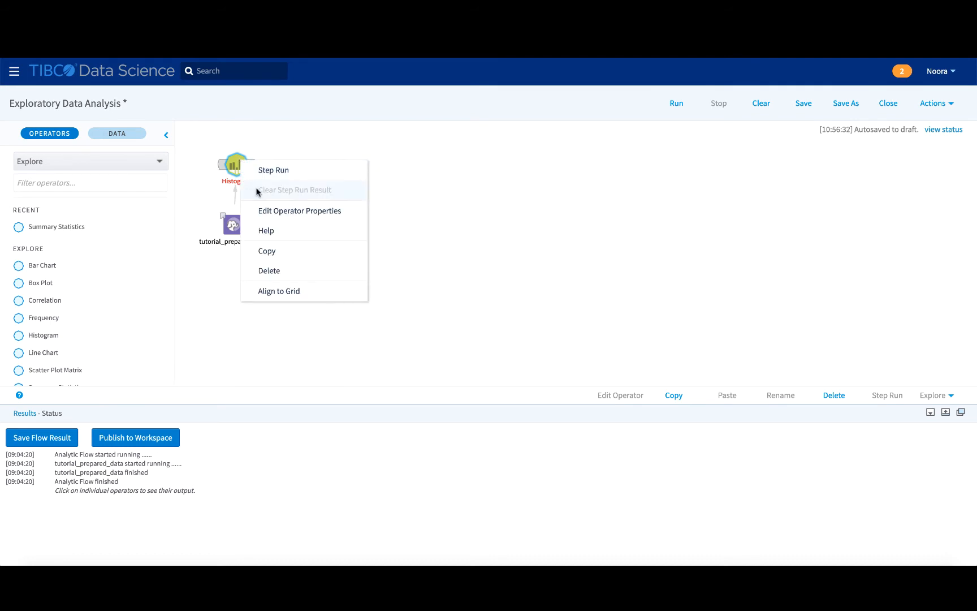
{"action": "left_click", "coordinate": [263, 211]}
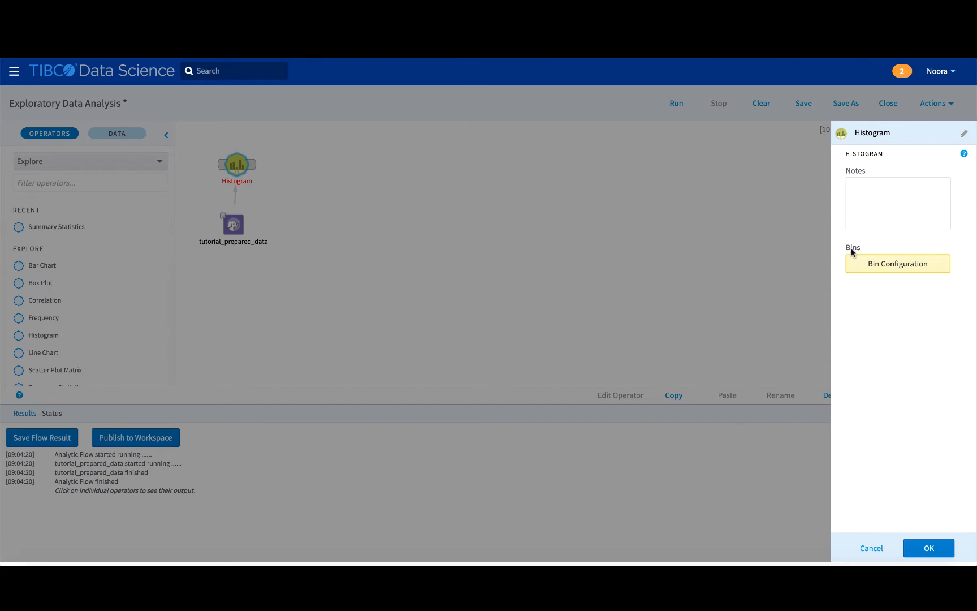
{"action": "left_click", "coordinate": [869, 265]}
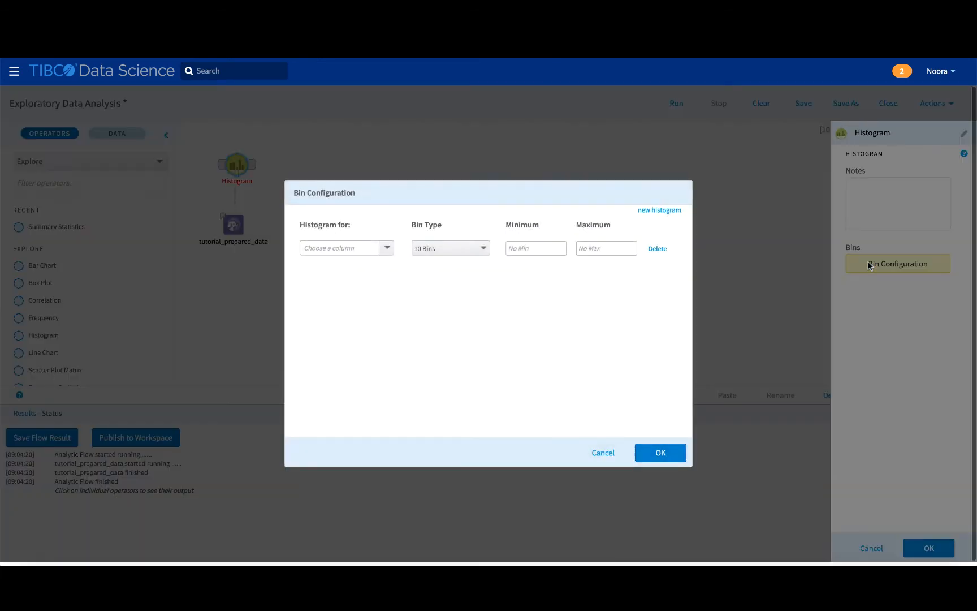
{"action": "left_click", "coordinate": [387, 249]}
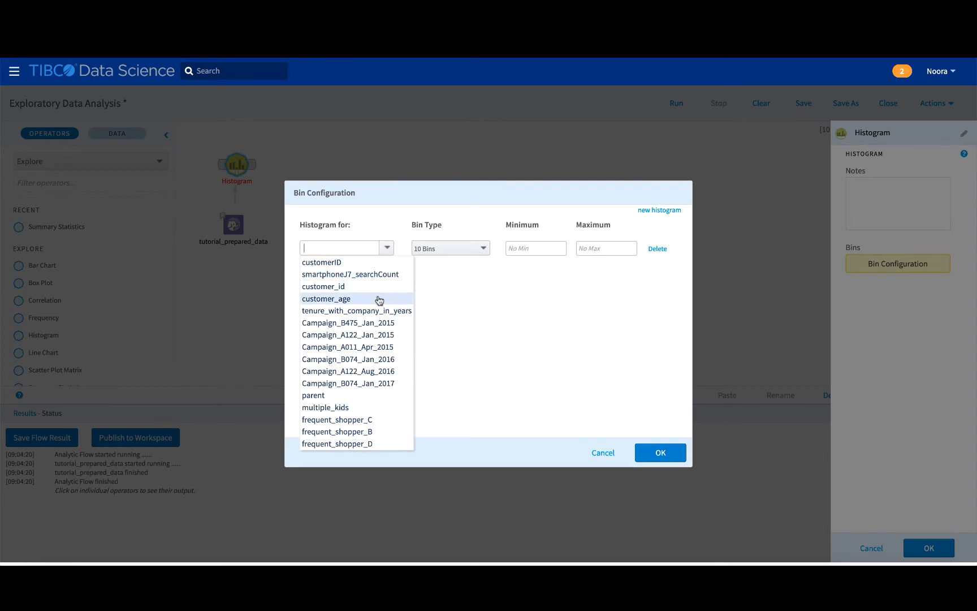
{"action": "left_click", "coordinate": [343, 300]}
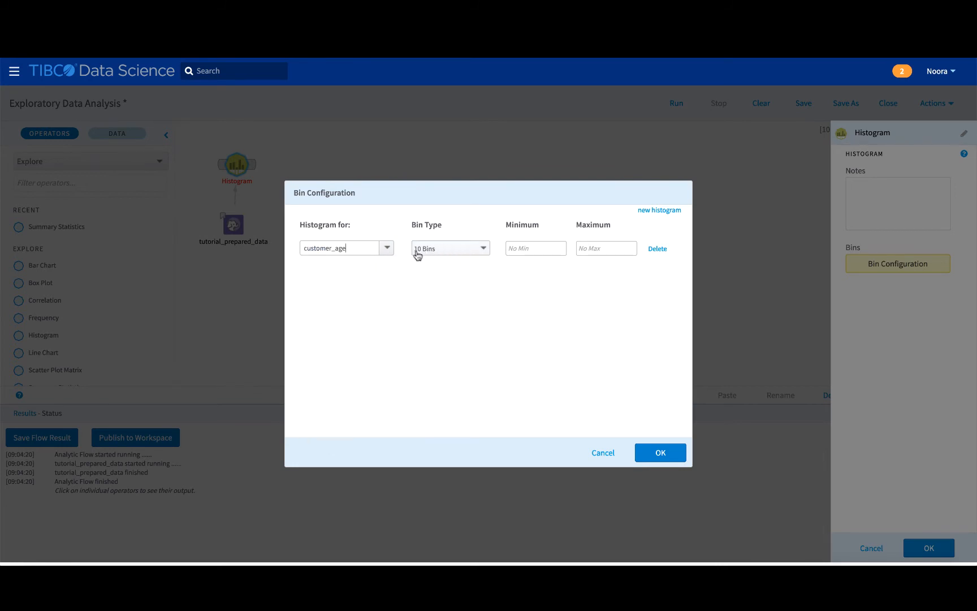
{"action": "left_click", "coordinate": [483, 250]}
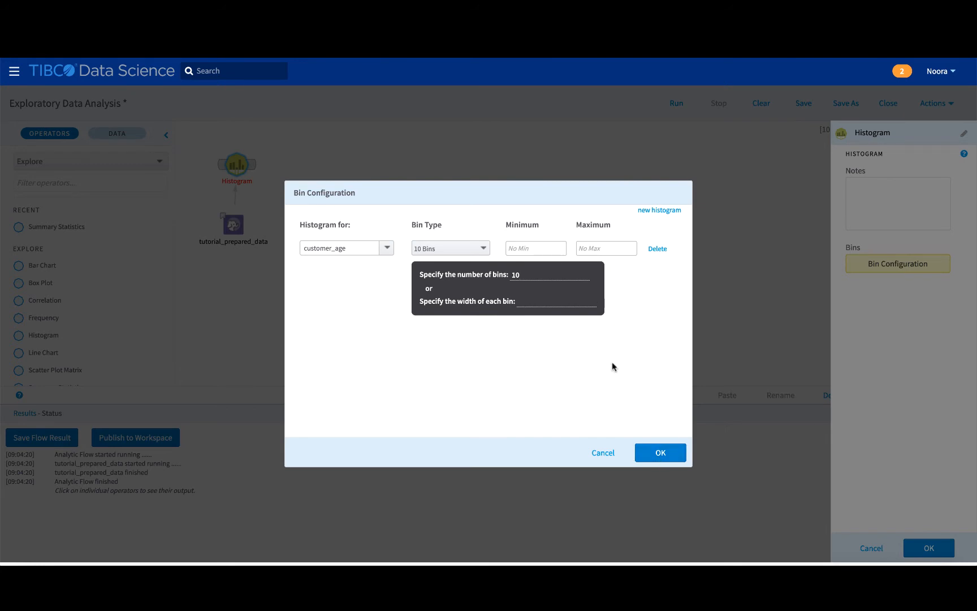
{"action": "left_click", "coordinate": [648, 450]}
{"action": "left_click", "coordinate": [927, 548]}
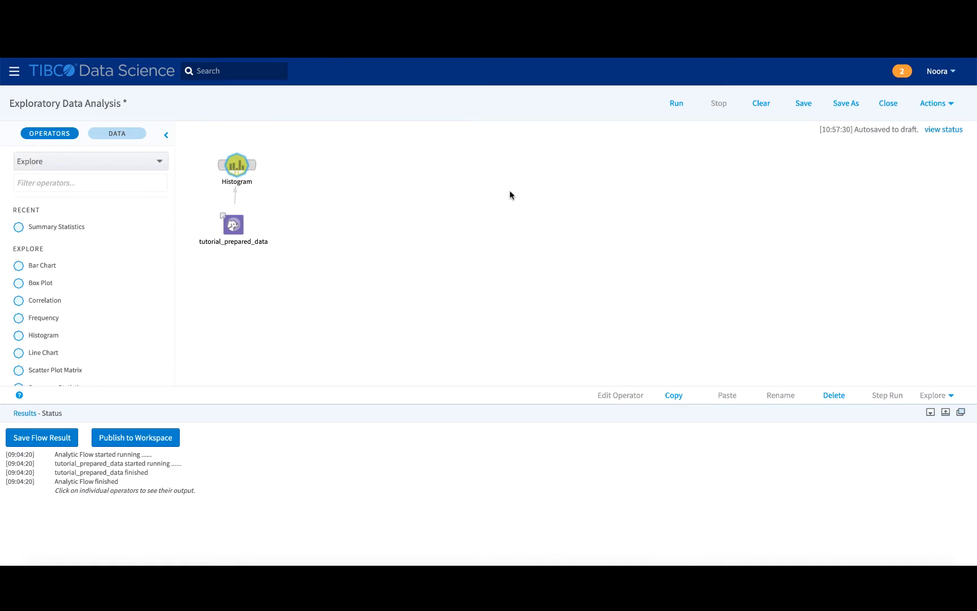
Step-run the Histogram operator and display its customer_age result.
{"action": "right_click", "coordinate": [237, 175]}
{"action": "left_click", "coordinate": [256, 182]}
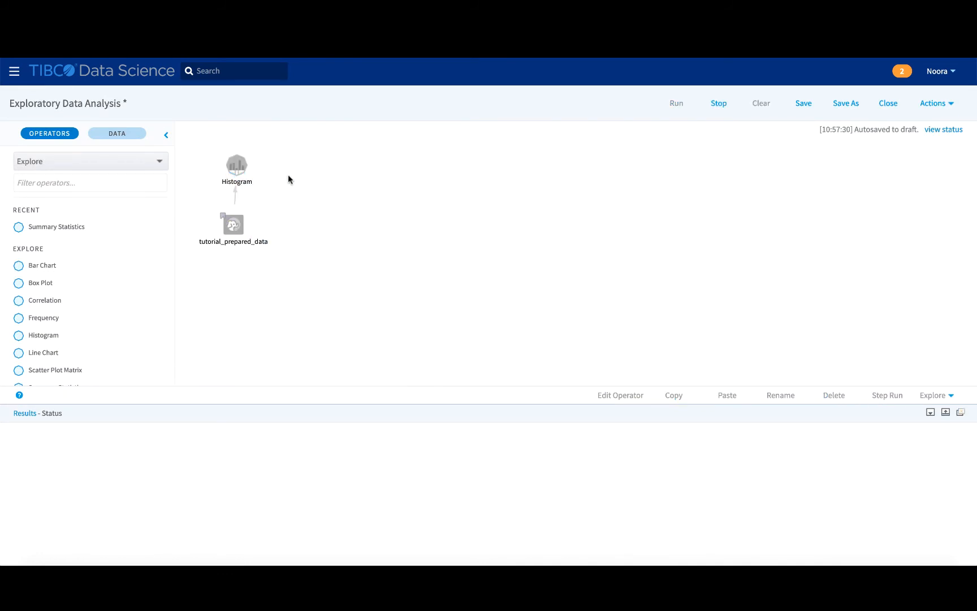
{"action": "left_click_drag", "start_coordinate": [239, 165], "coordinate": [239, 156]}
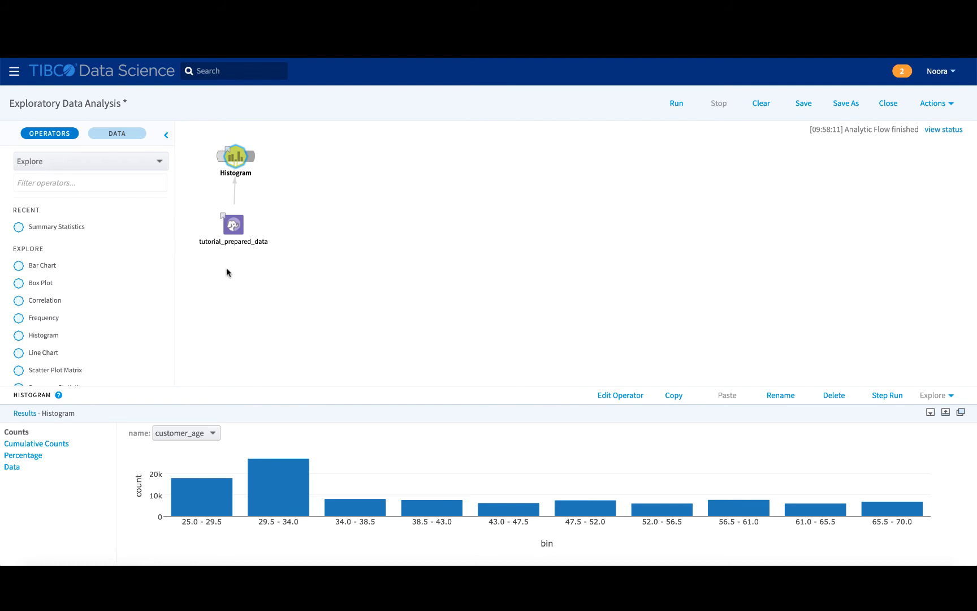
Examine the customer_age and tenure_with_company_in_years columns in the tutorial_prepared_data output.
{"action": "left_click", "coordinate": [232, 228]}
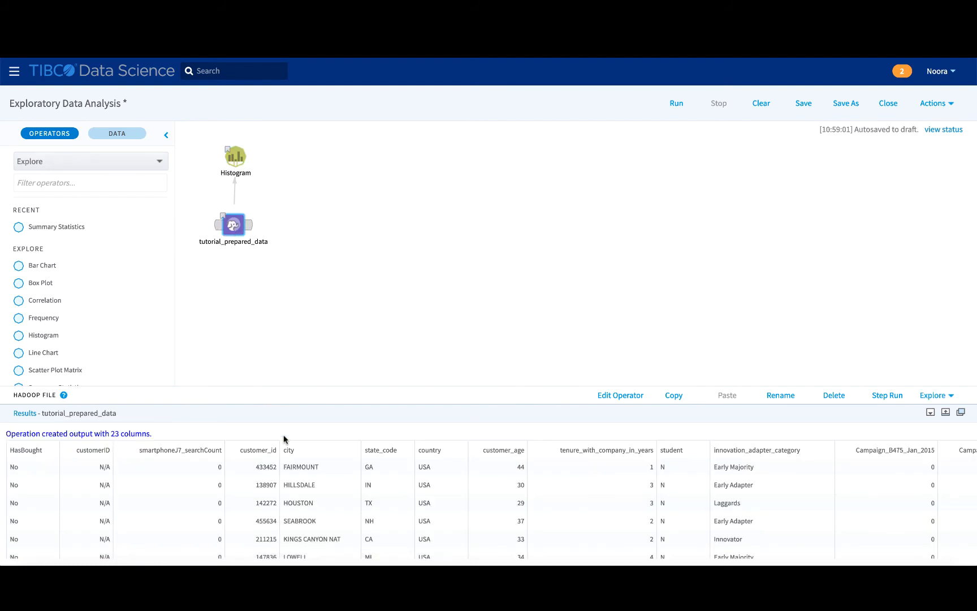
{"action": "scroll", "coordinate": [295, 511], "scroll_direction": "right", "scroll_amount": 5}
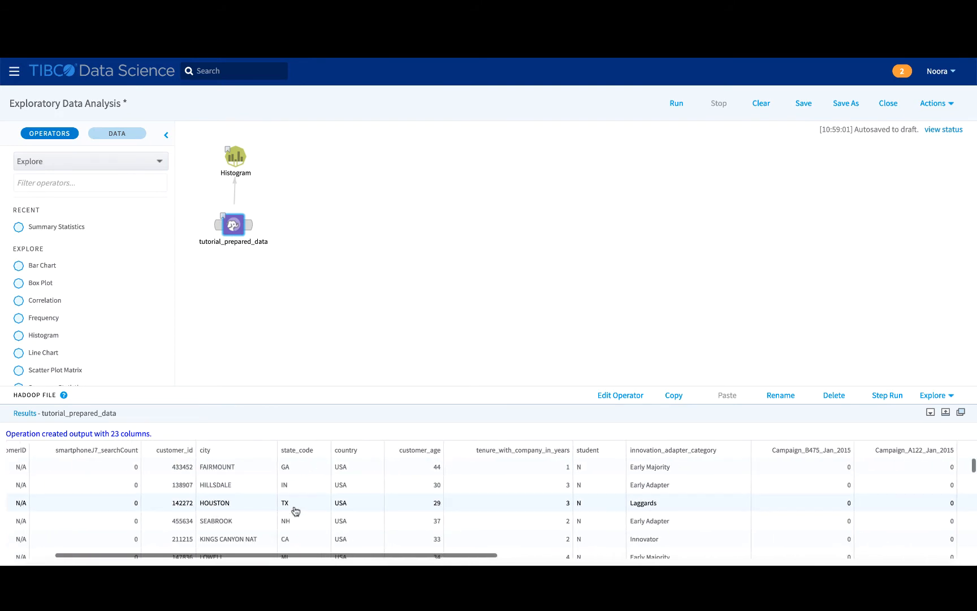
{"action": "scroll", "coordinate": [295, 511], "scroll_direction": "right", "scroll_amount": 3}
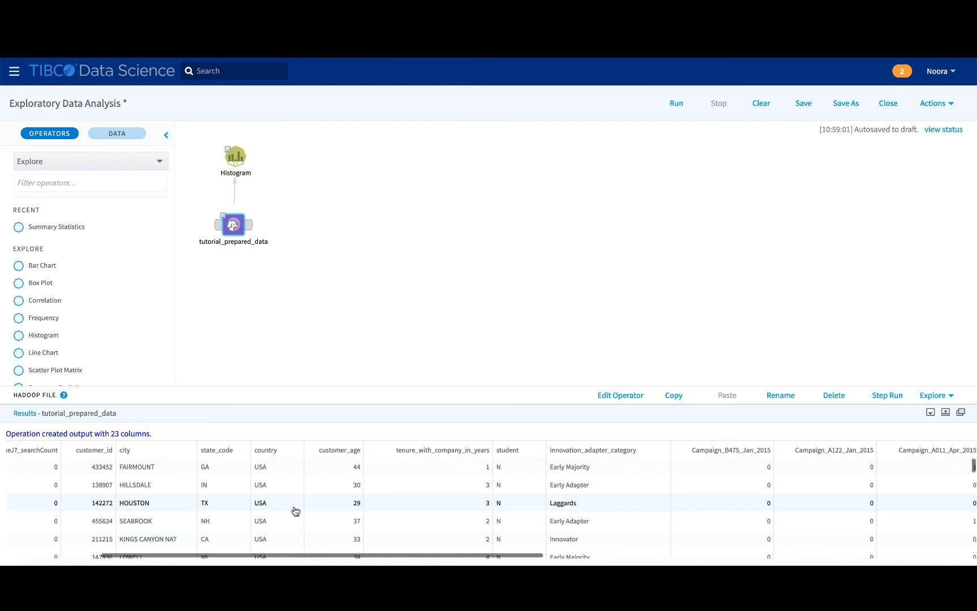
{"action": "scroll", "coordinate": [295, 510], "scroll_direction": "right", "scroll_amount": 1}
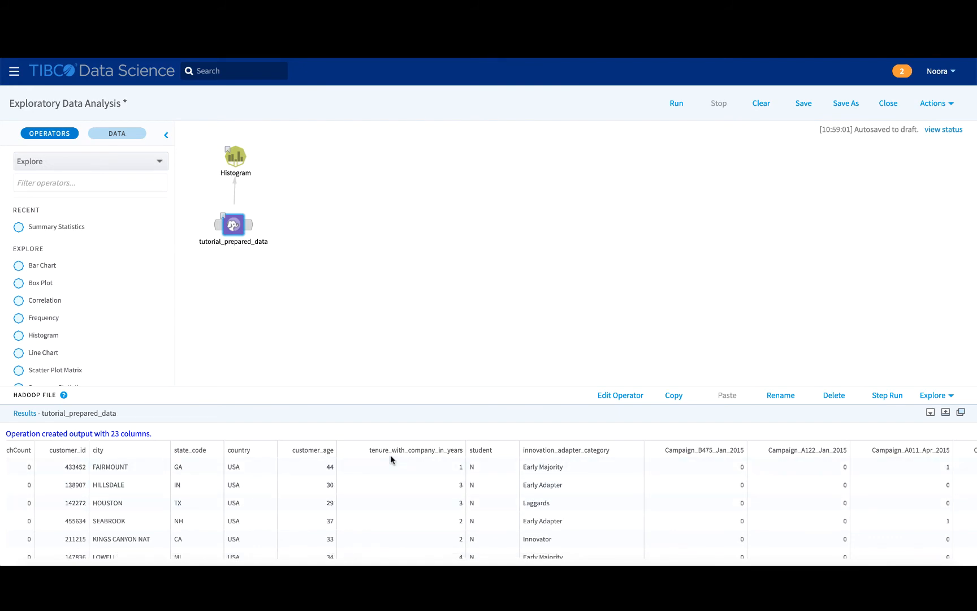
{"action": "left_click", "coordinate": [364, 467]}
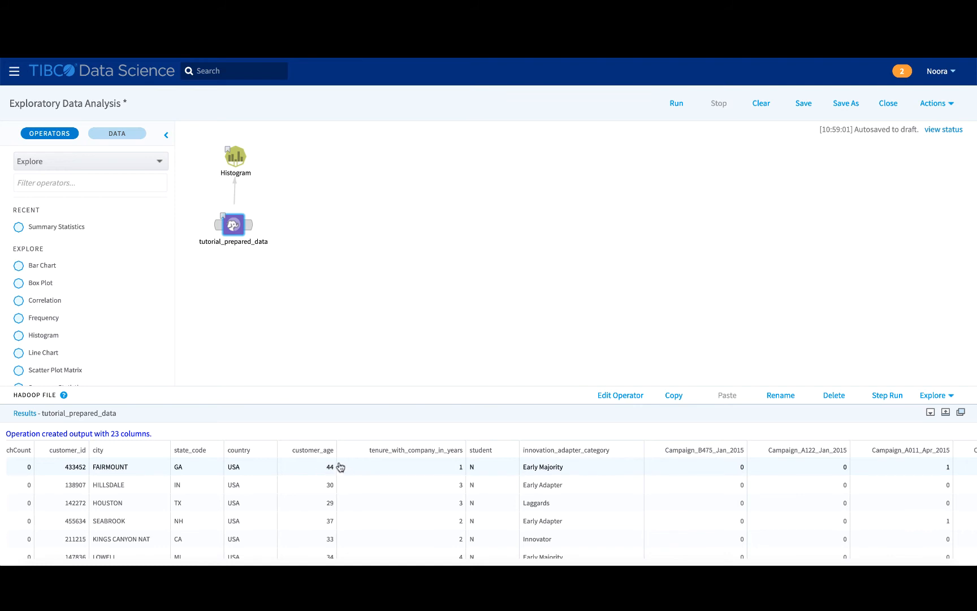
{"action": "left_click", "coordinate": [297, 382]}
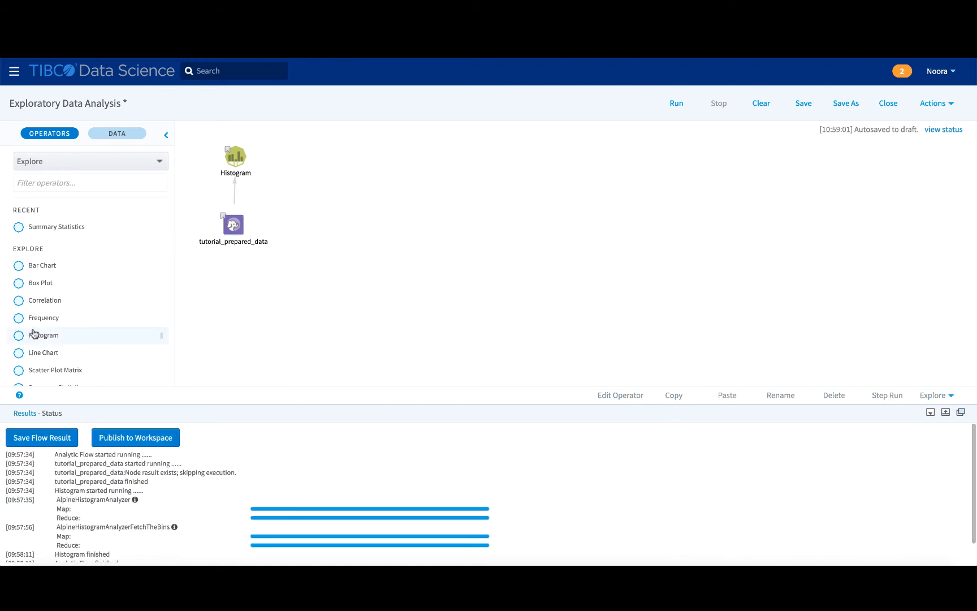
Add a Line Chart operator beside tutorial_prepared_data, connected to that dataset, with customer_age as its X-axis values.
{"action": "left_click_drag", "start_coordinate": [33, 353], "coordinate": [320, 225]}
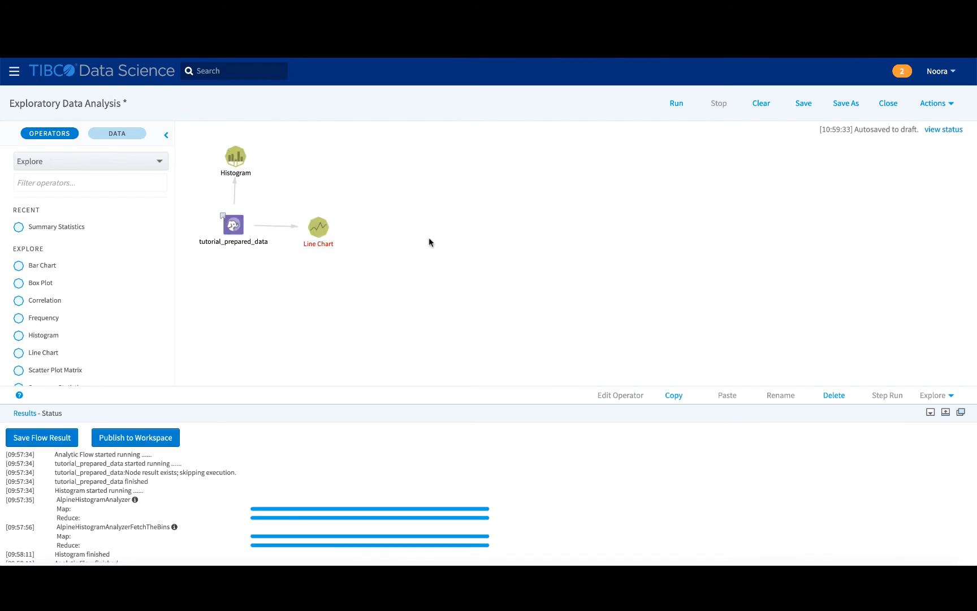
{"action": "right_click", "coordinate": [315, 227]}
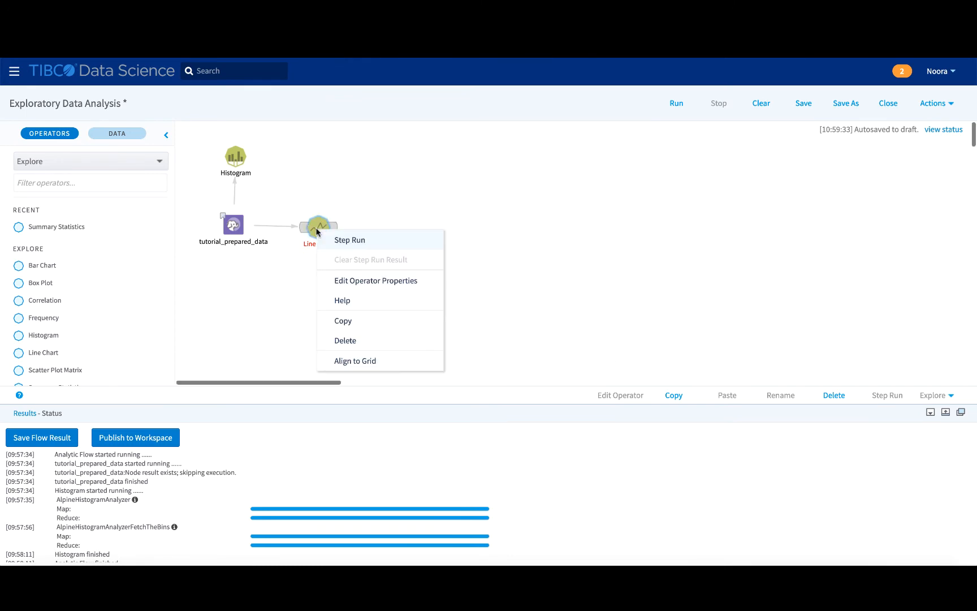
{"action": "left_click", "coordinate": [343, 283]}
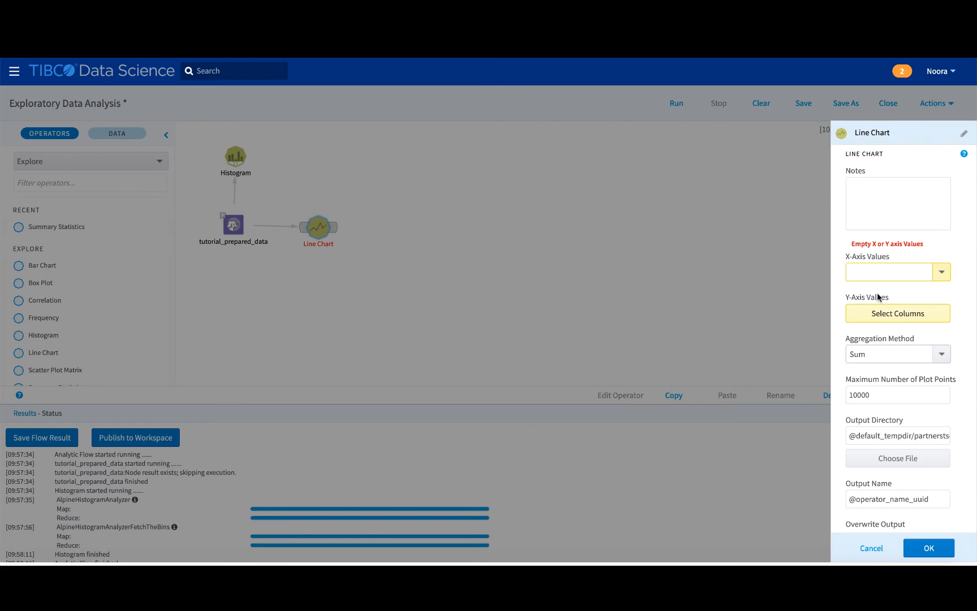
{"action": "left_click", "coordinate": [943, 274]}
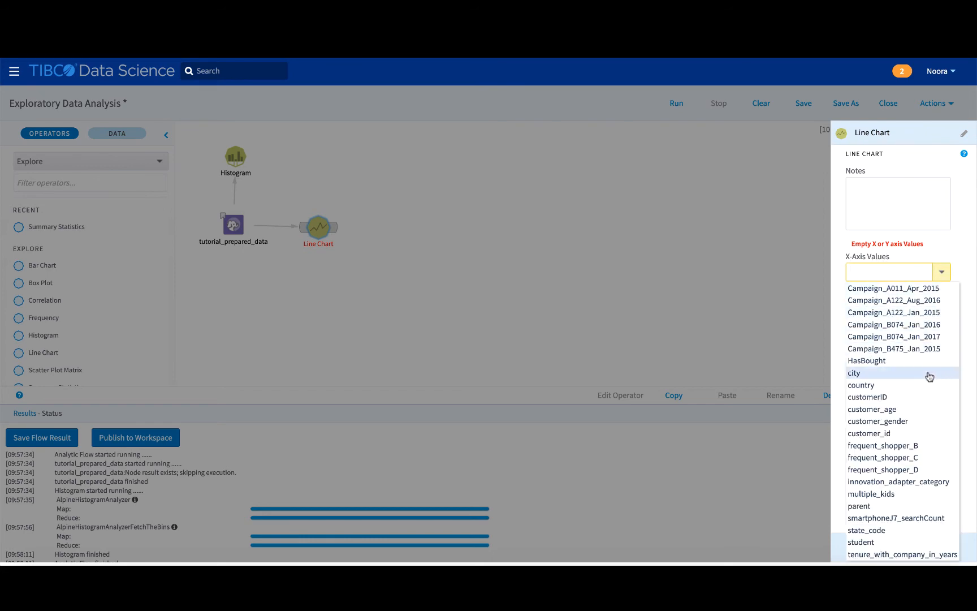
{"action": "left_click", "coordinate": [921, 416]}
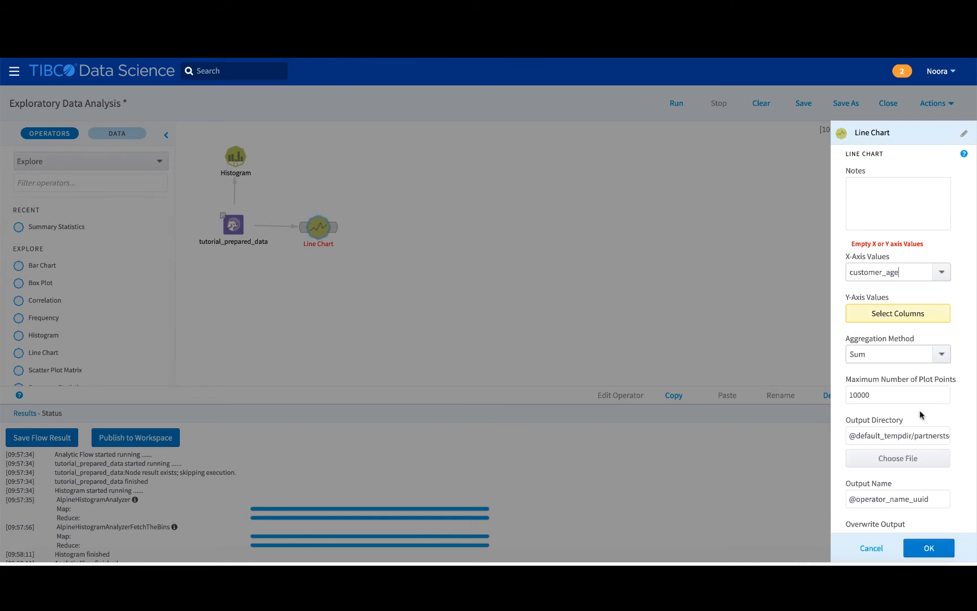
Set the Line Chart's Y-axis values to tenure_with_company_in_years and its aggregation method to Average.
{"action": "left_click", "coordinate": [910, 319]}
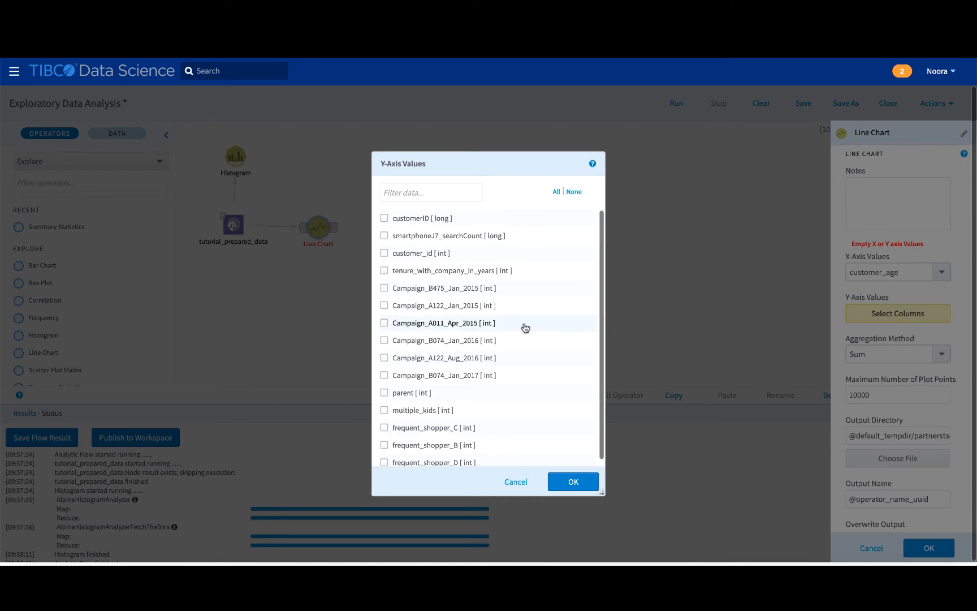
{"action": "left_click", "coordinate": [509, 272]}
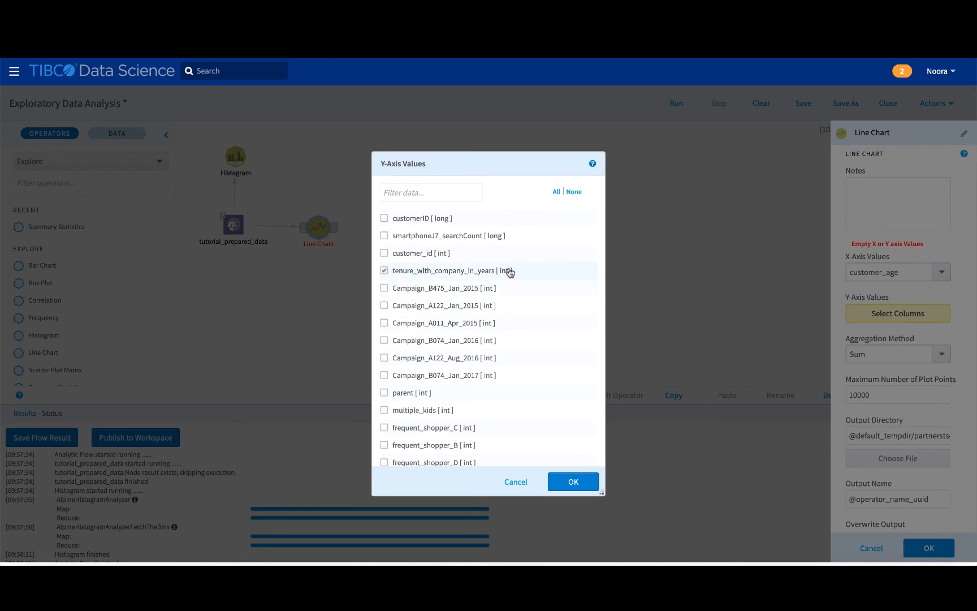
{"action": "left_click", "coordinate": [573, 481]}
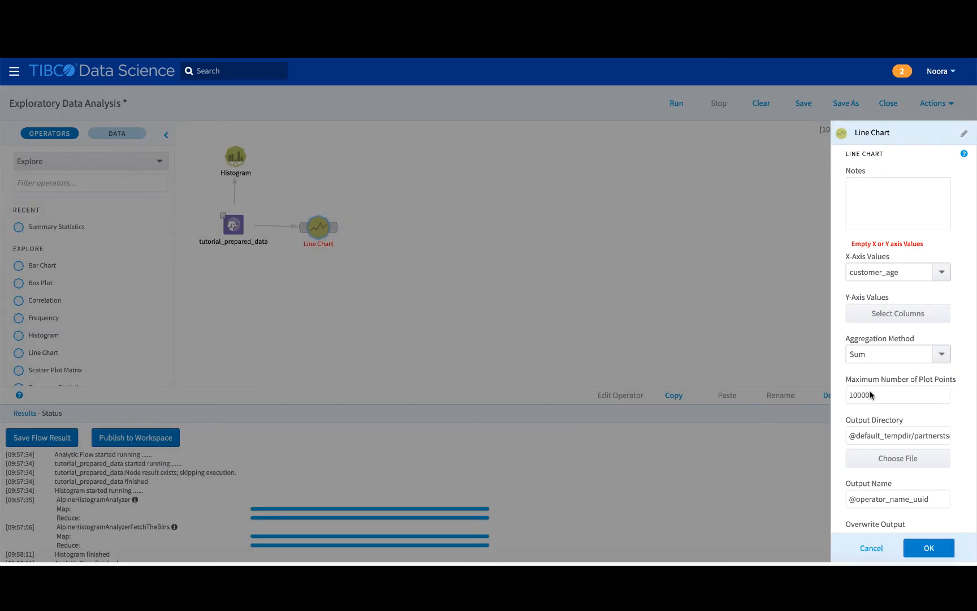
{"action": "left_click", "coordinate": [941, 355]}
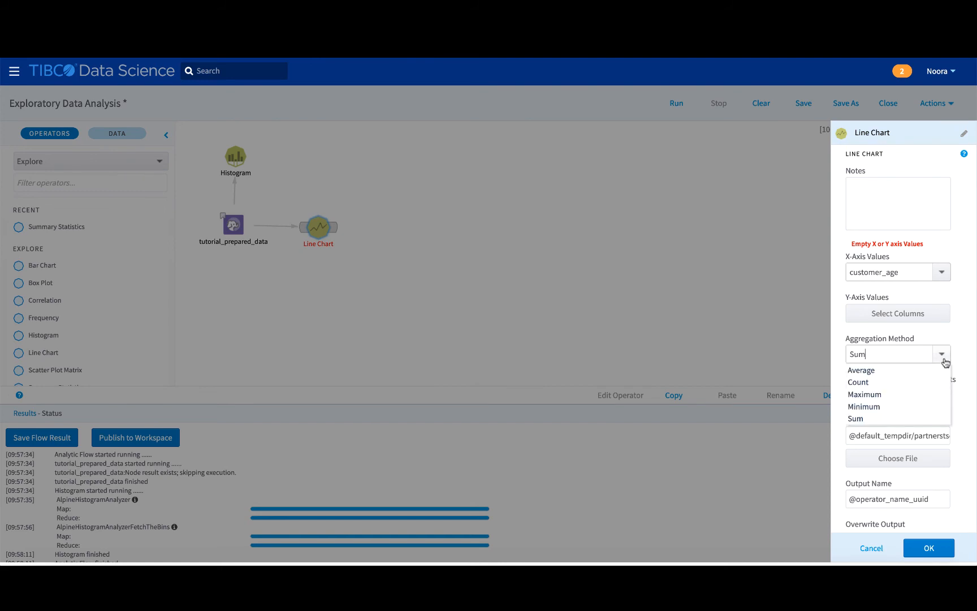
{"action": "left_click", "coordinate": [920, 370]}
{"action": "left_click", "coordinate": [944, 361]}
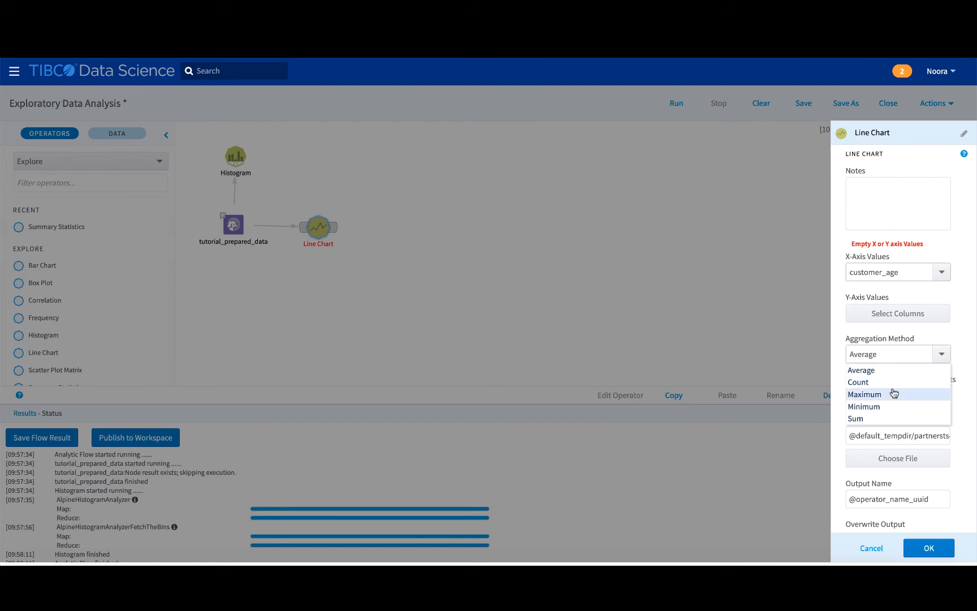
{"action": "left_click", "coordinate": [940, 355]}
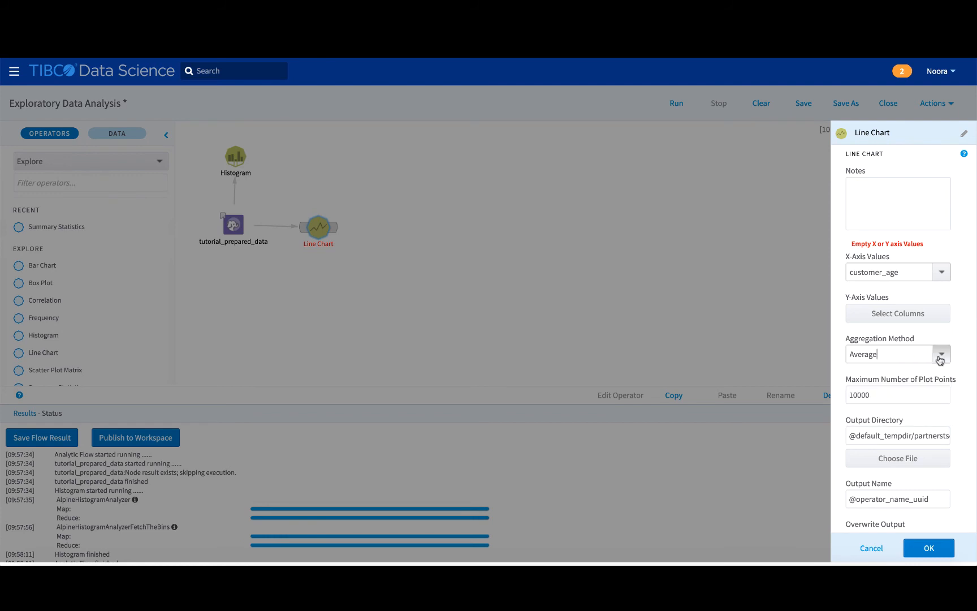
{"action": "left_click", "coordinate": [926, 549]}
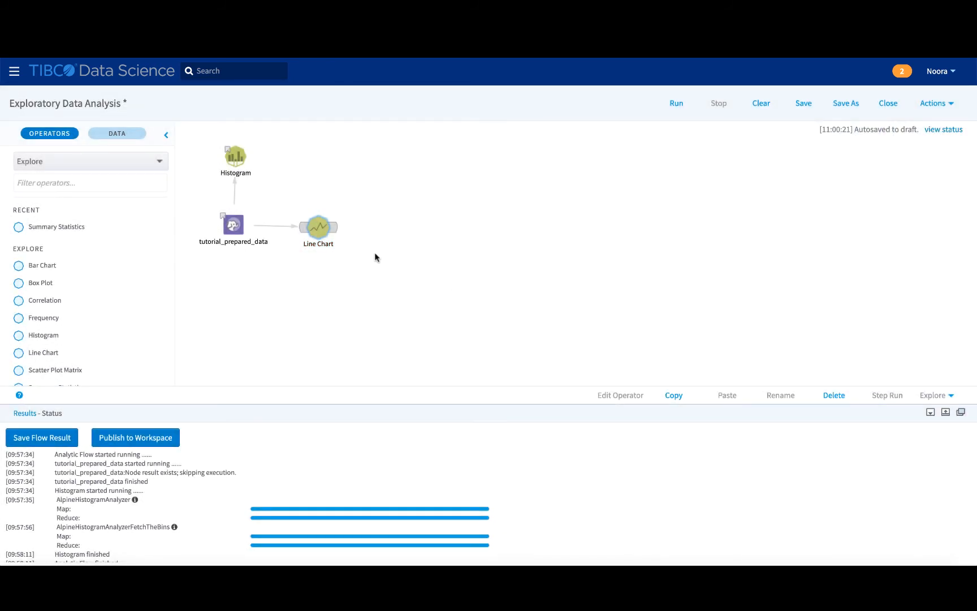
Step-run the Line Chart operator.
{"action": "right_click", "coordinate": [327, 226]}
{"action": "left_click", "coordinate": [333, 234]}
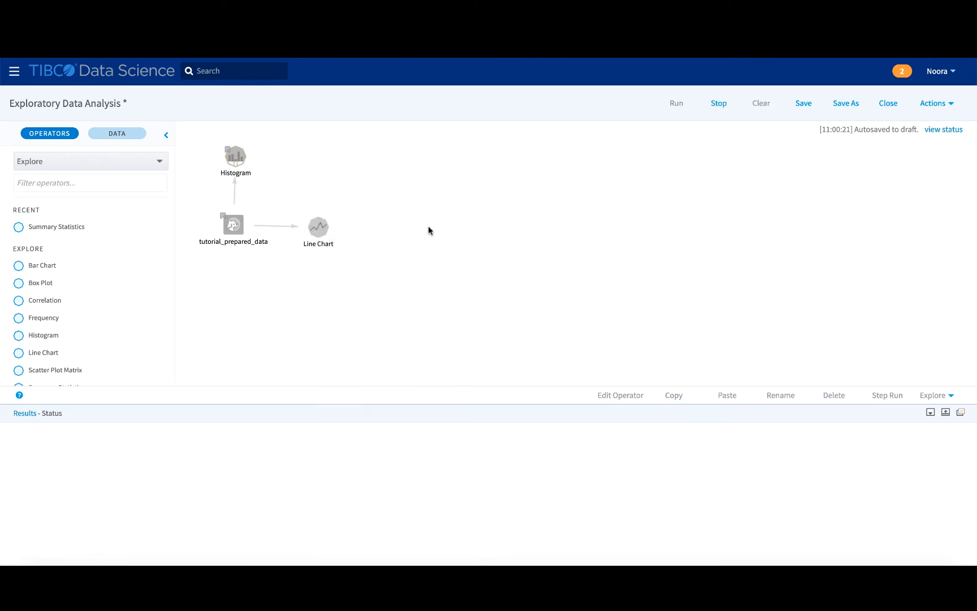
Open the Line Chart results and examine how average tenure varies with customer_age, especially between ages 30 and 40.
{"action": "left_click", "coordinate": [316, 233]}
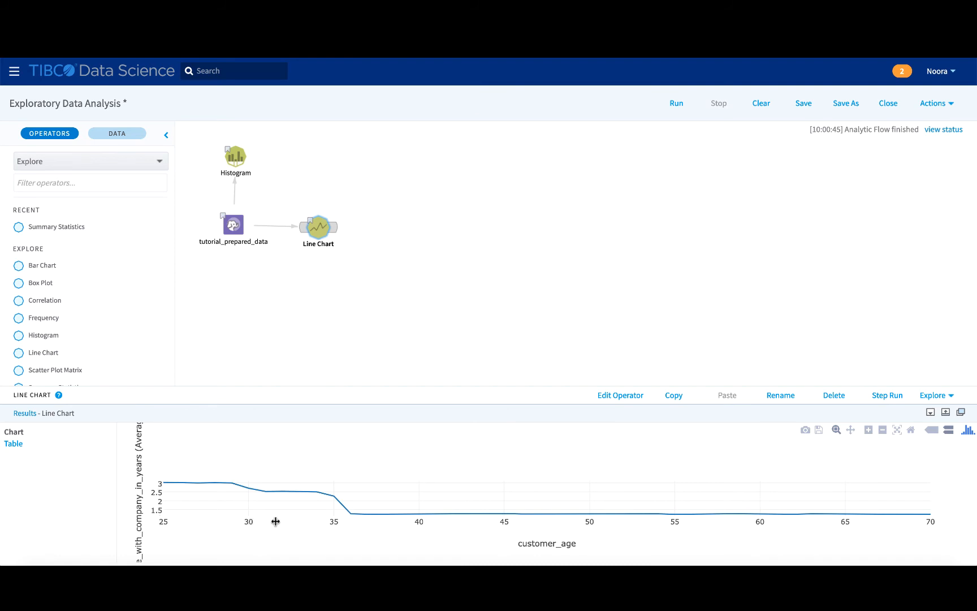
{"action": "mouse_move", "coordinate": [336, 513]}
{"action": "mouse_move", "coordinate": [455, 514]}
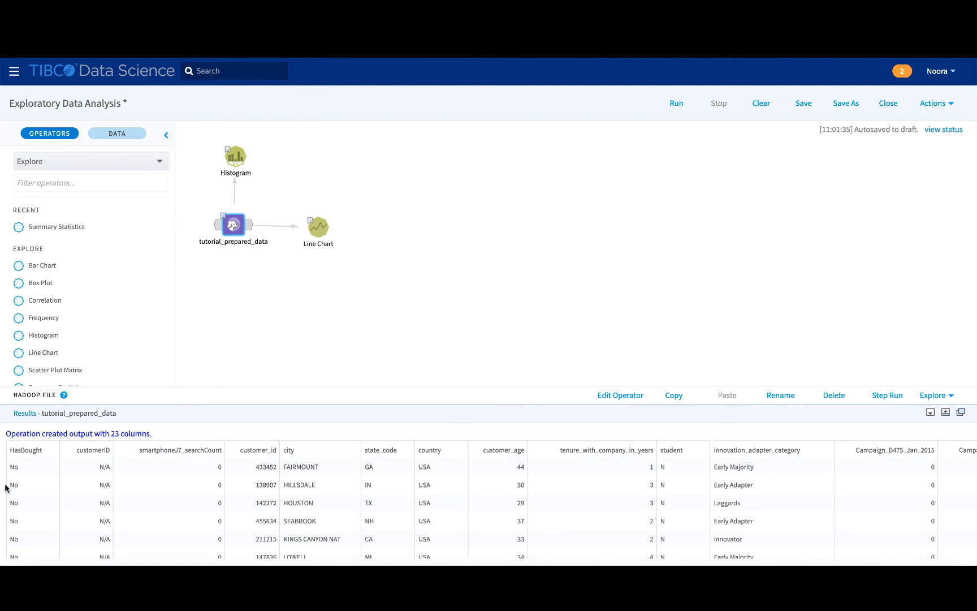
Add a Frequency operator below tutorial_prepared_data, connected to that dataset, with HasBought as its only selected column.
{"action": "left_click_drag", "start_coordinate": [56, 301], "coordinate": [214, 271]}
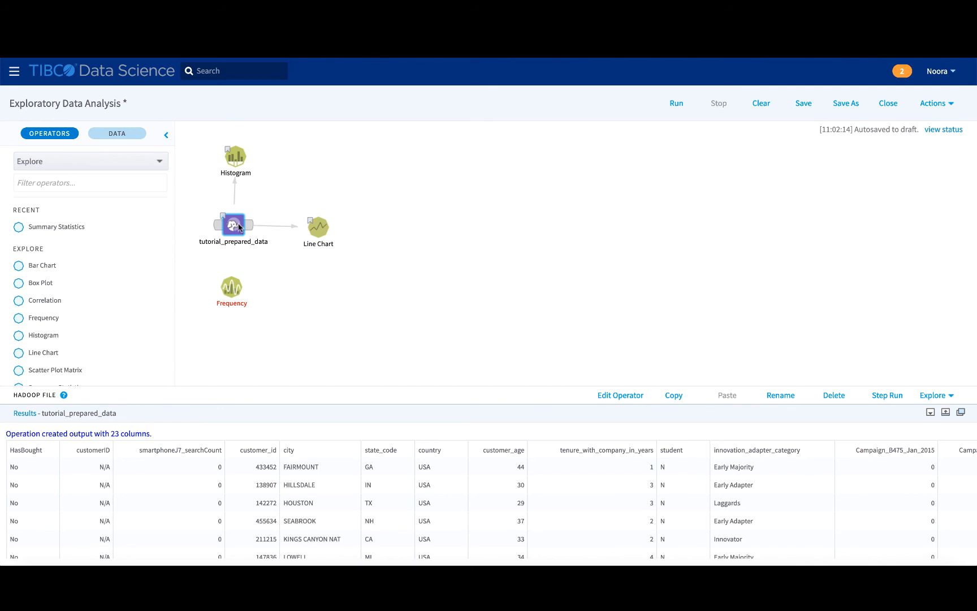
{"action": "left_click_drag", "start_coordinate": [245, 228], "coordinate": [236, 291]}
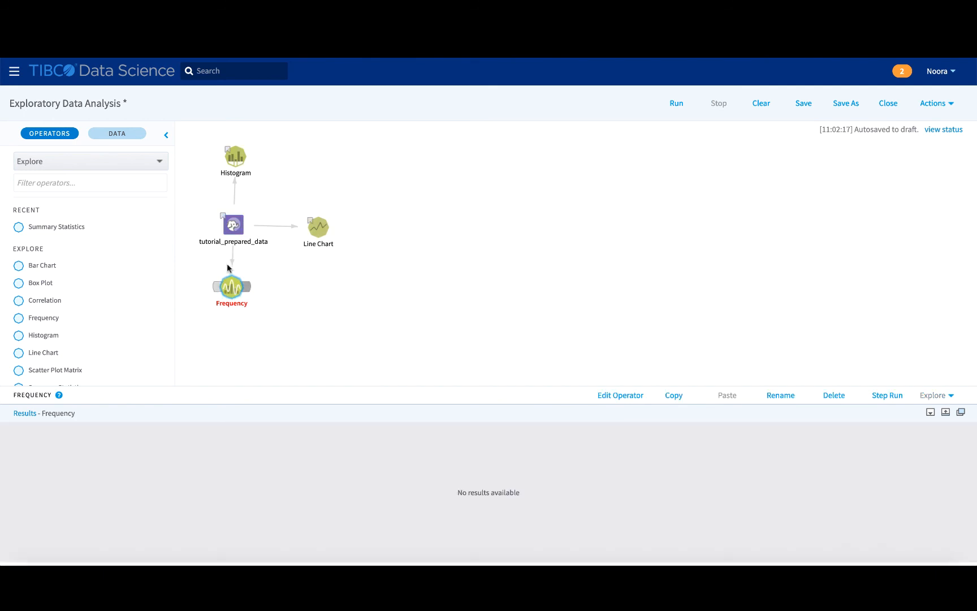
{"action": "left_click", "coordinate": [630, 402]}
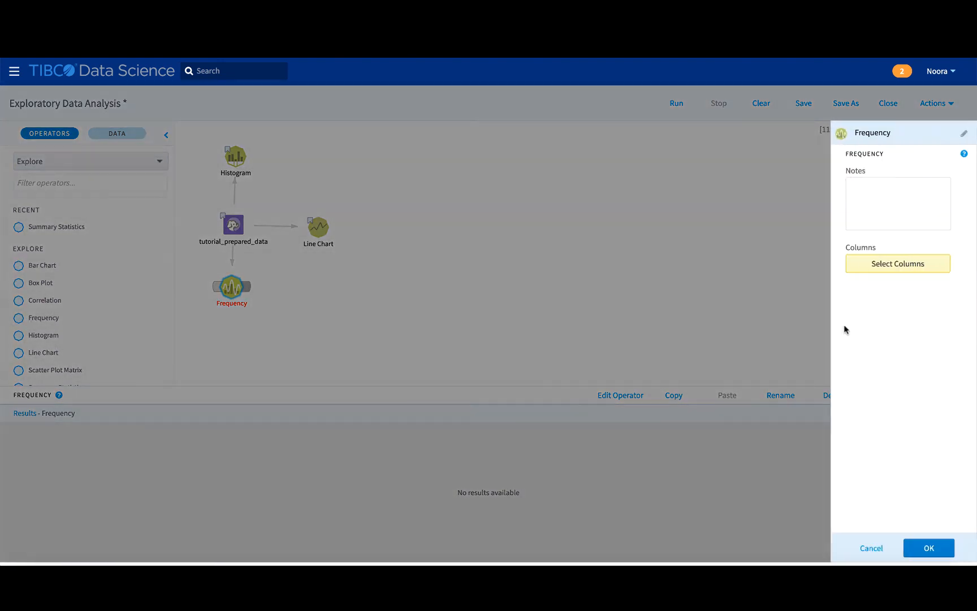
{"action": "left_click", "coordinate": [872, 263]}
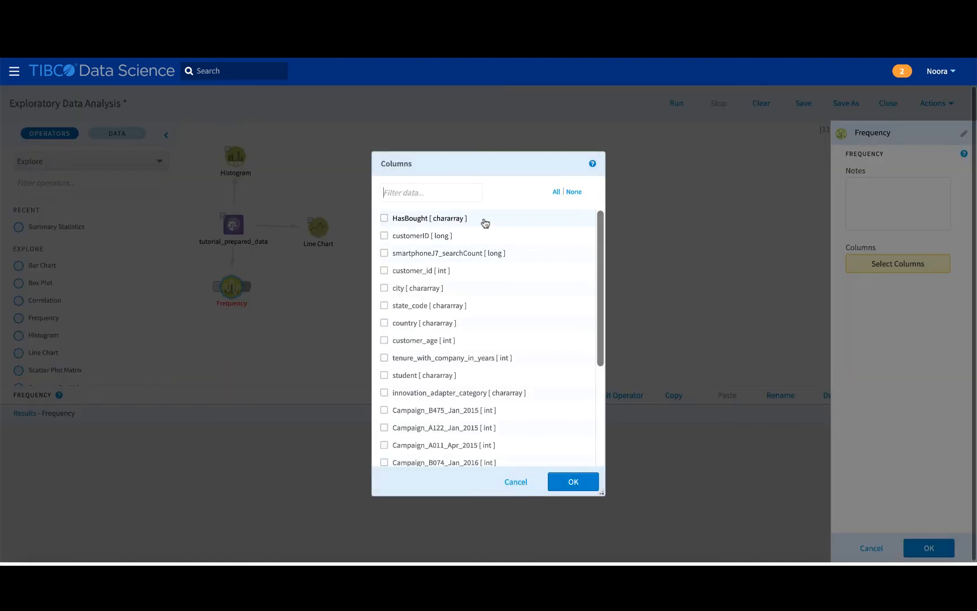
{"action": "left_click", "coordinate": [411, 221]}
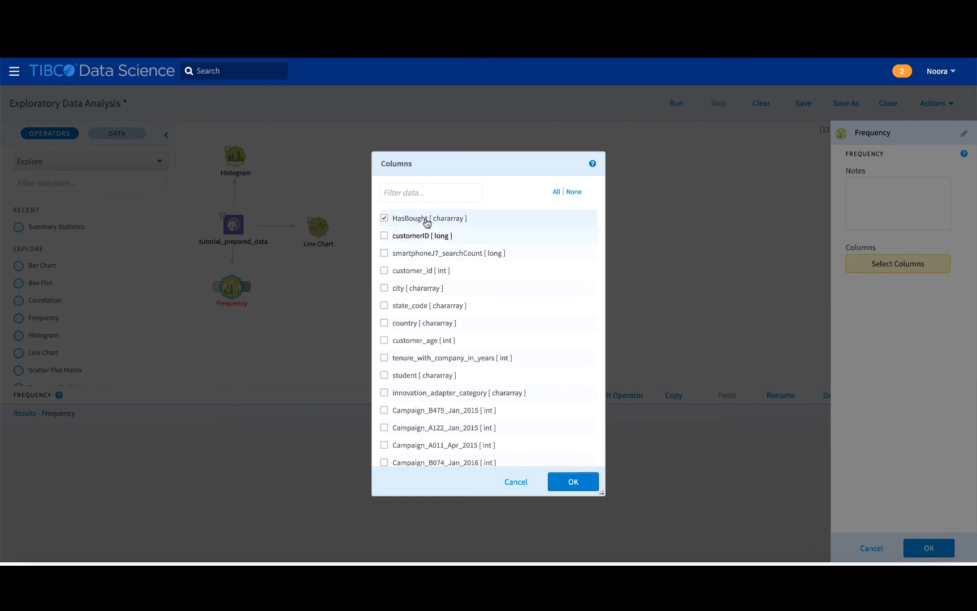
{"action": "left_click", "coordinate": [585, 485]}
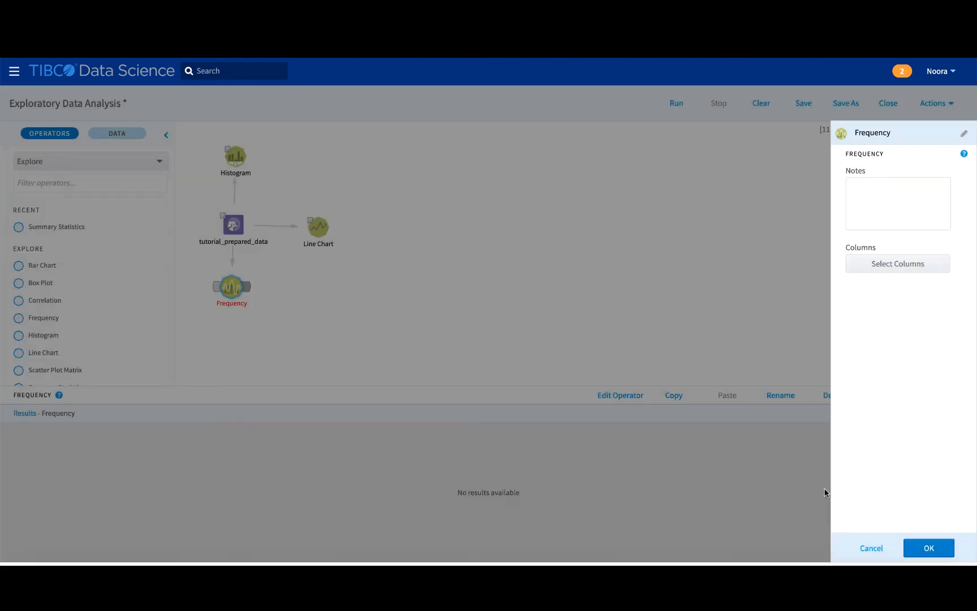
{"action": "left_click", "coordinate": [927, 547]}
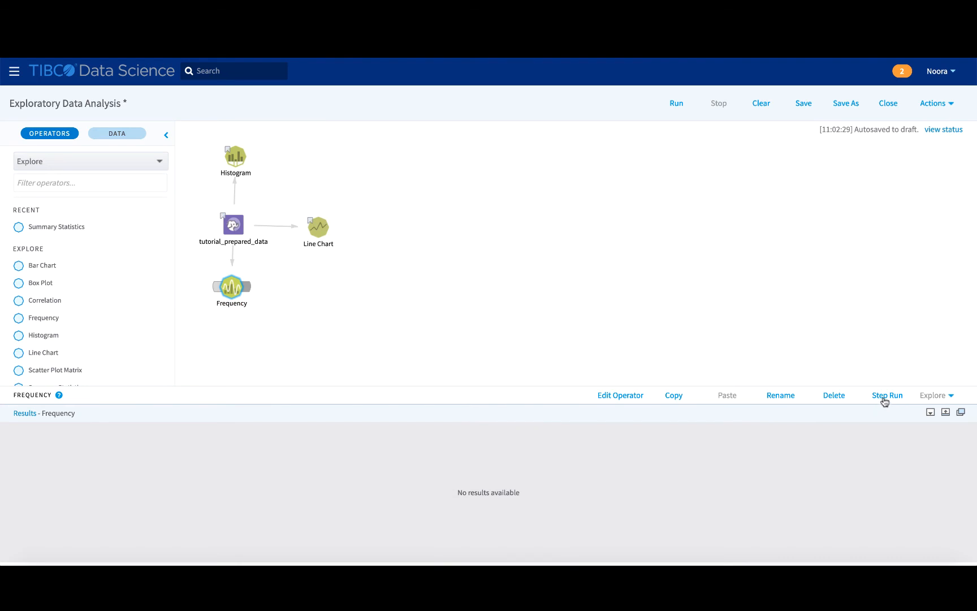
Step-run the Frequency operator and open its HasBought counts chart.
{"action": "left_click", "coordinate": [885, 400]}
{"action": "left_click", "coordinate": [232, 290]}
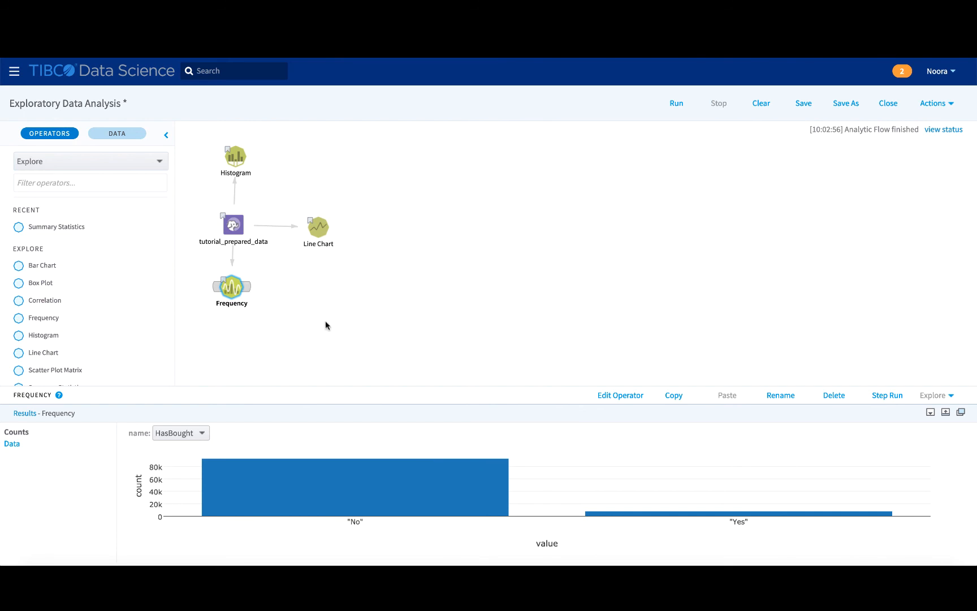
Browse the operators in the Explore category and read the description of the Bar Chart operator.
{"action": "scroll", "coordinate": [153, 332], "scroll_direction": "down", "scroll_amount": 1}
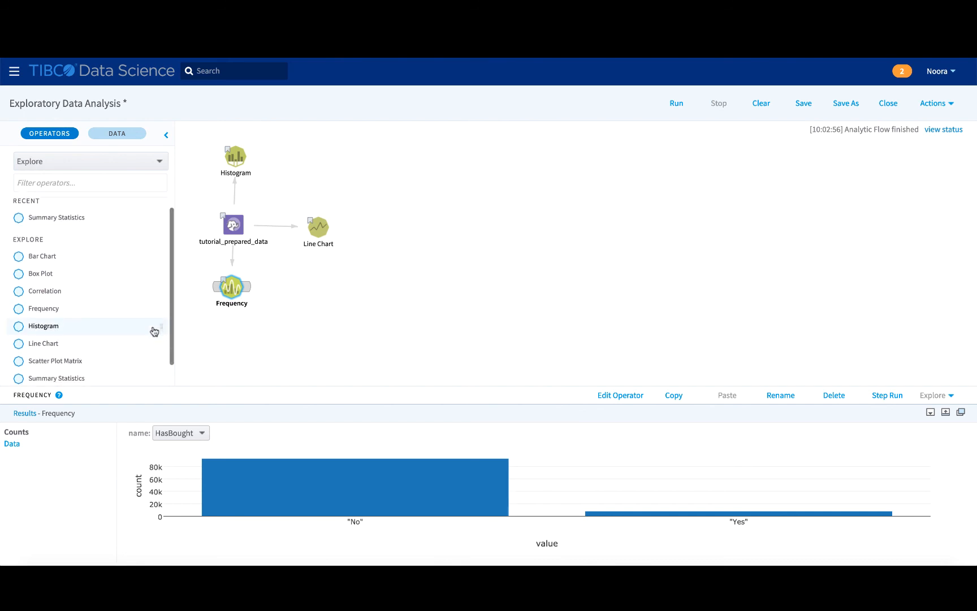
{"action": "scroll", "coordinate": [153, 332], "scroll_direction": "up", "scroll_amount": 1}
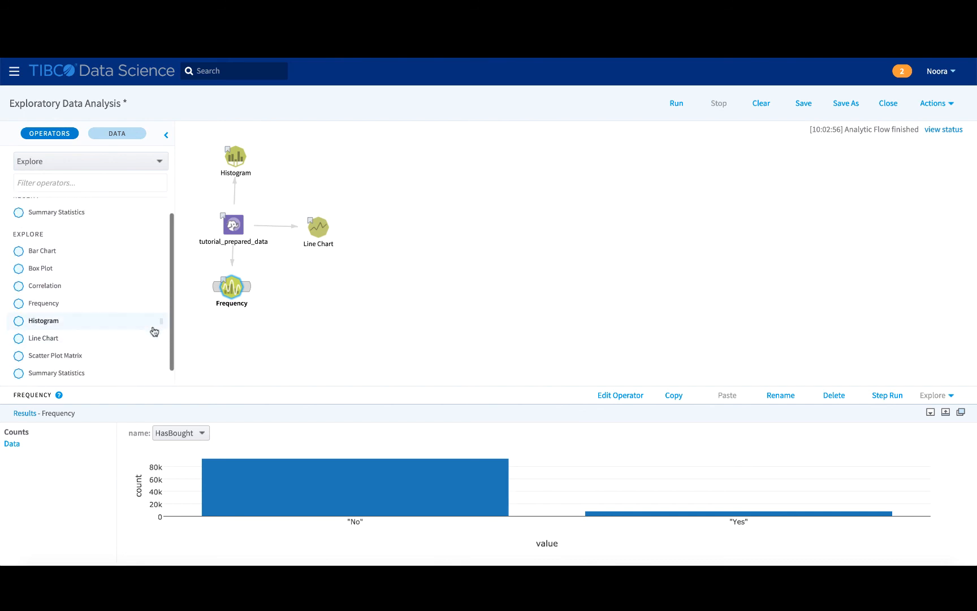
{"action": "left_click", "coordinate": [160, 167]}
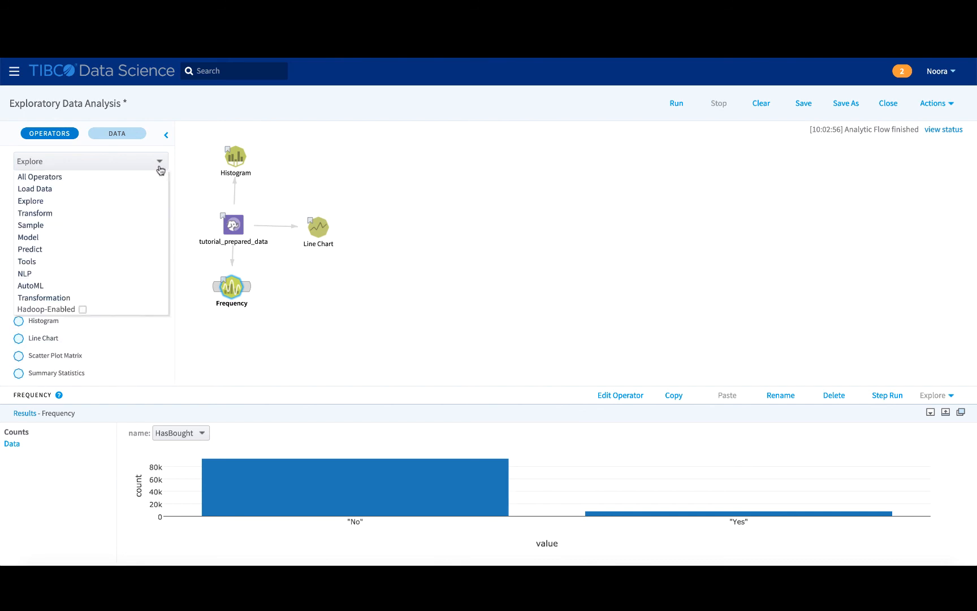
{"action": "left_click", "coordinate": [125, 202]}
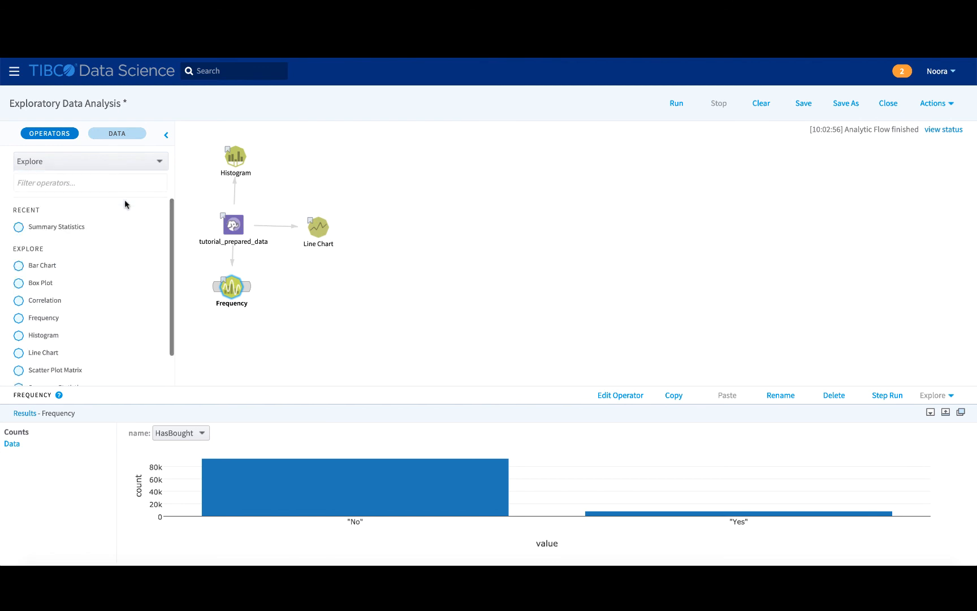
{"action": "scroll", "coordinate": [117, 268], "scroll_direction": "down", "scroll_amount": 1}
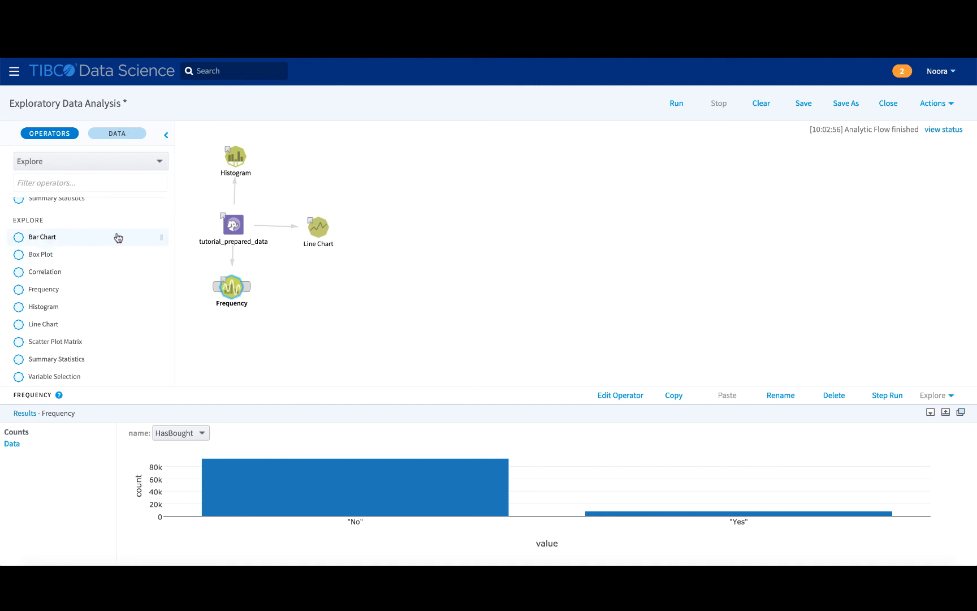
{"action": "mouse_move", "coordinate": [118, 238]}
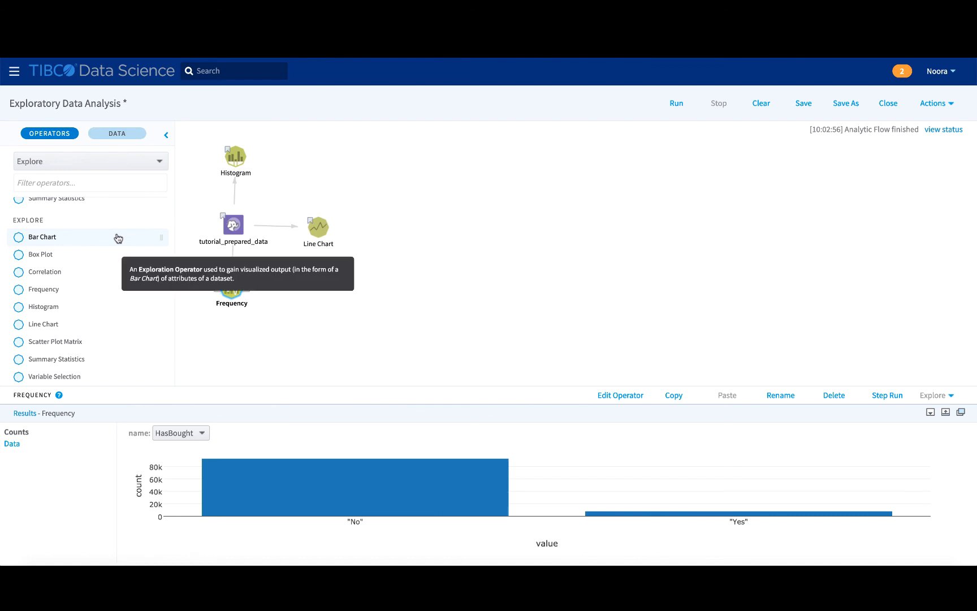